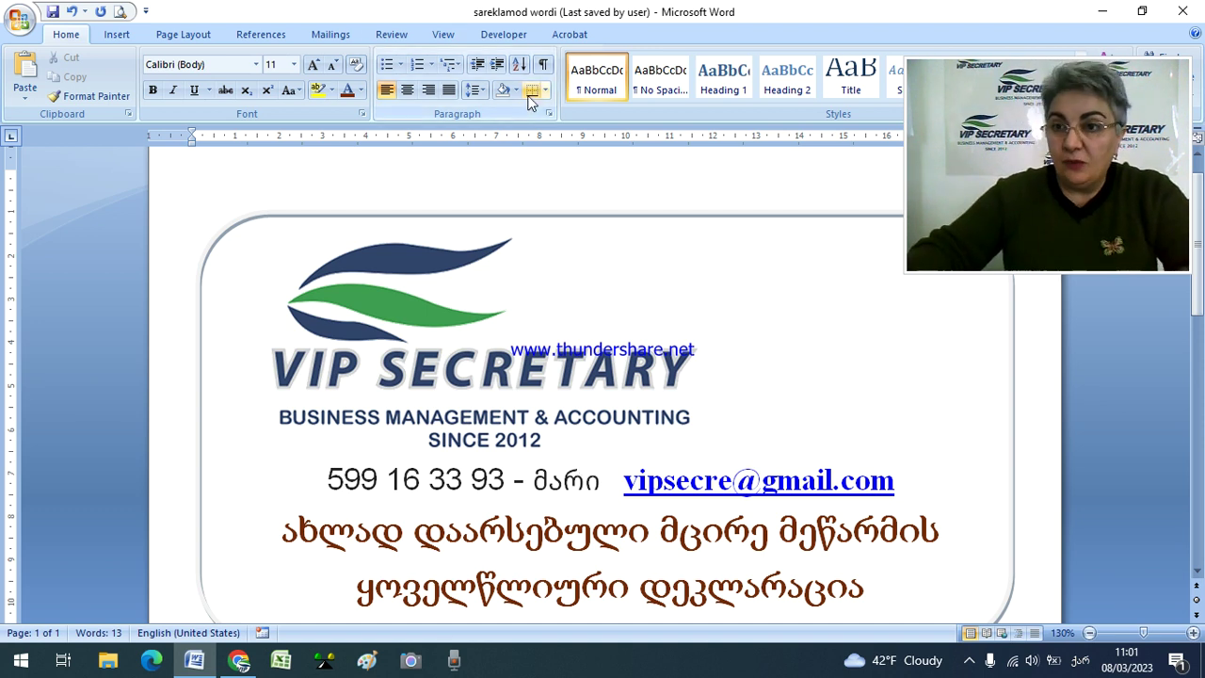
- Switch to the Revenue Service page in Chrome, save the taxpayer information card, and dismiss the status message
click(238, 660)
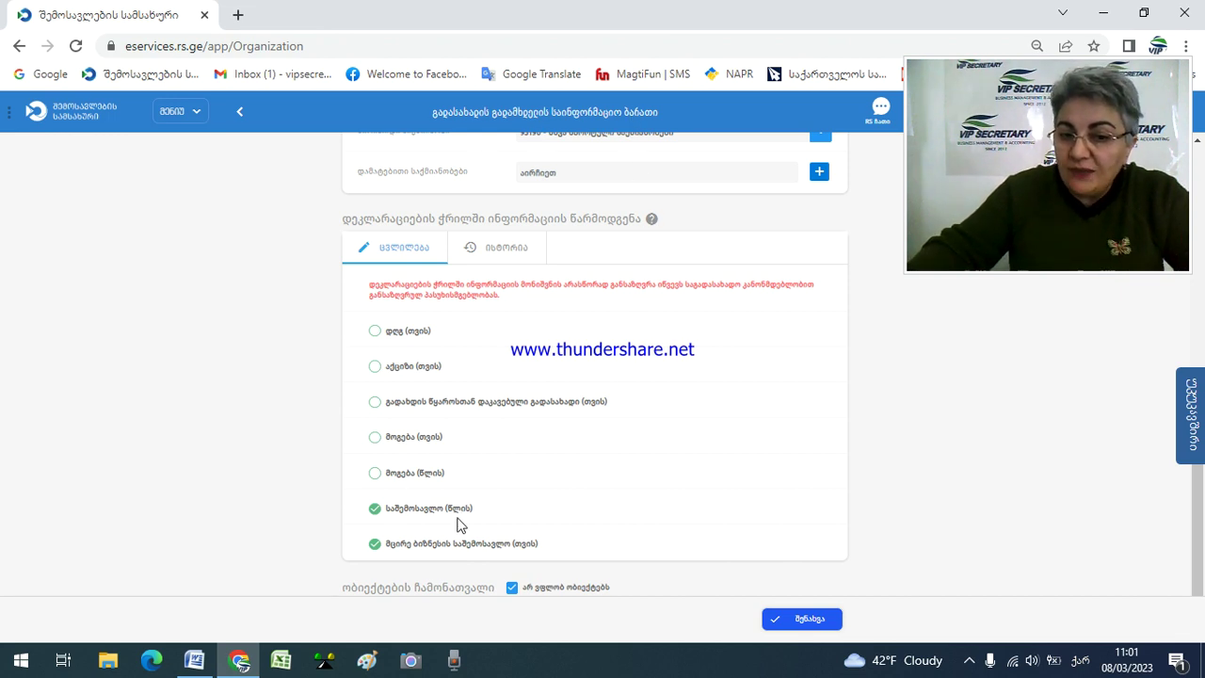
click(811, 621)
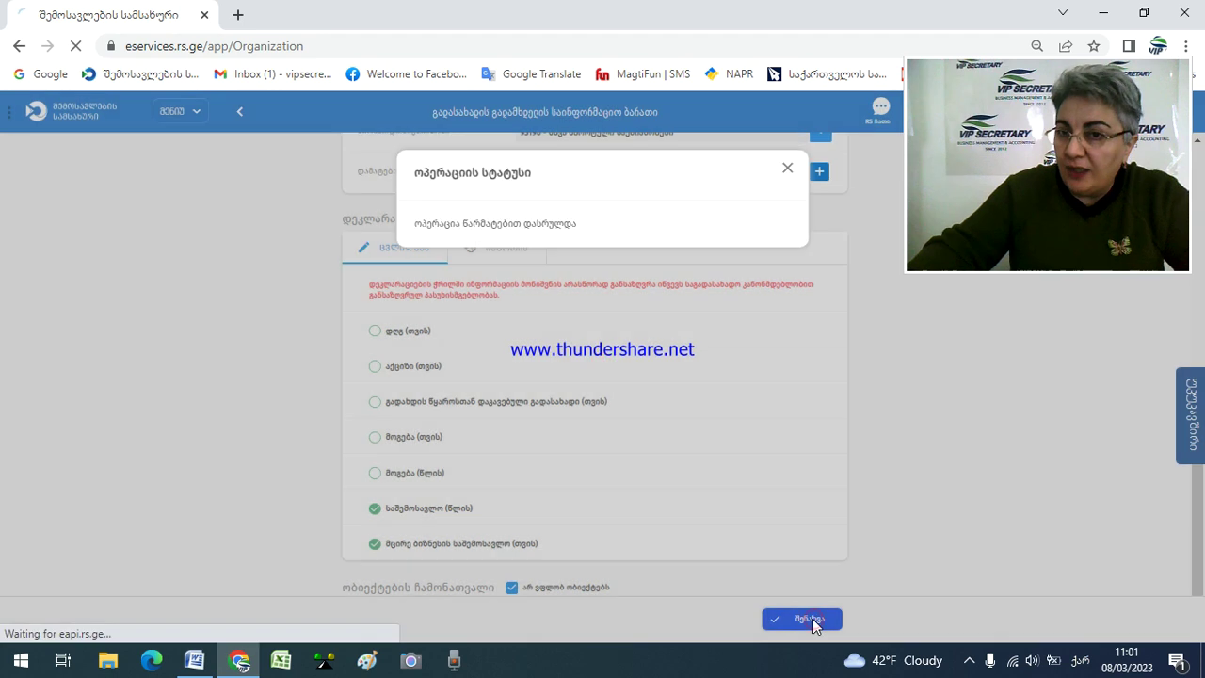
click(786, 169)
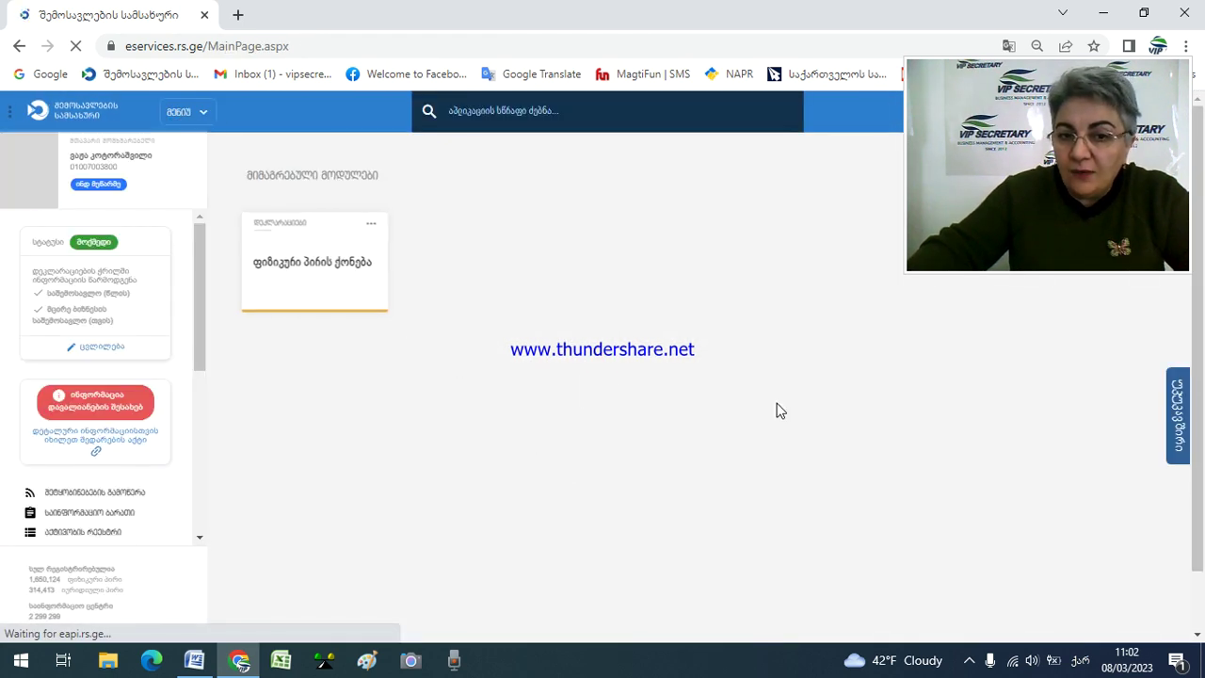
- Open the declarations module of the Revenue Service portal
click(180, 117)
scroll(395, 555, down, 2)
scroll(337, 544, down, 2)
click(317, 482)
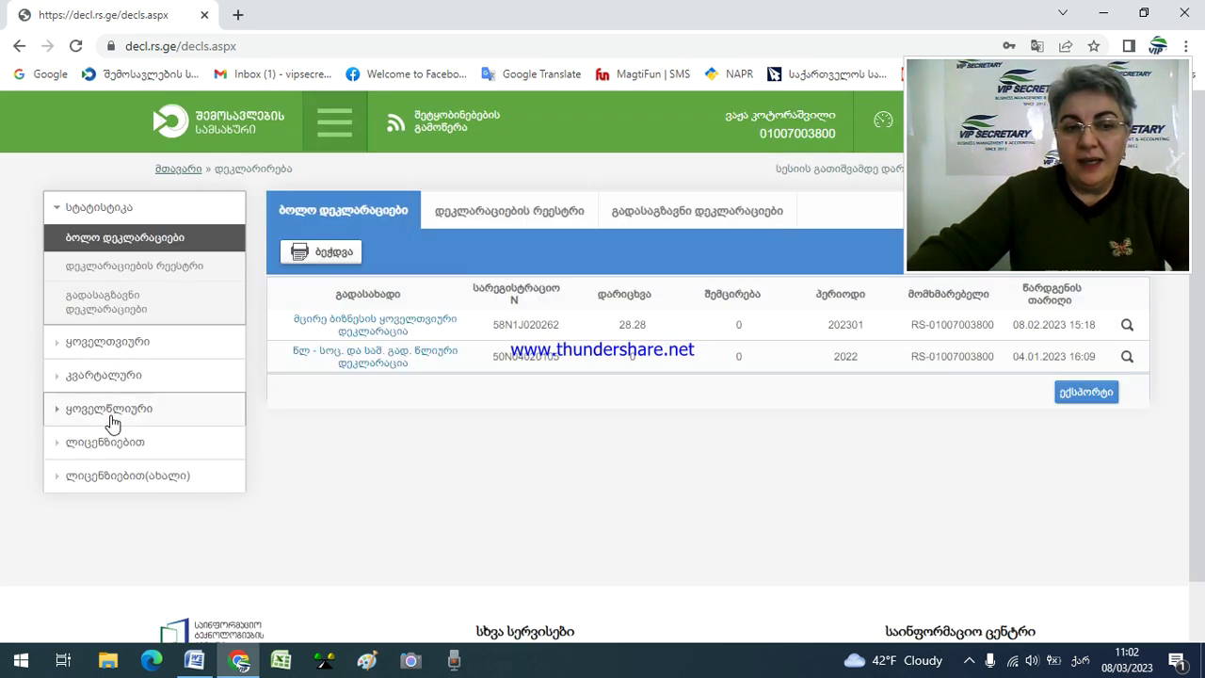
- Open the annual (ყოველწლიური) income tax declarations, საშემოსავლო გადასახადი
click(111, 411)
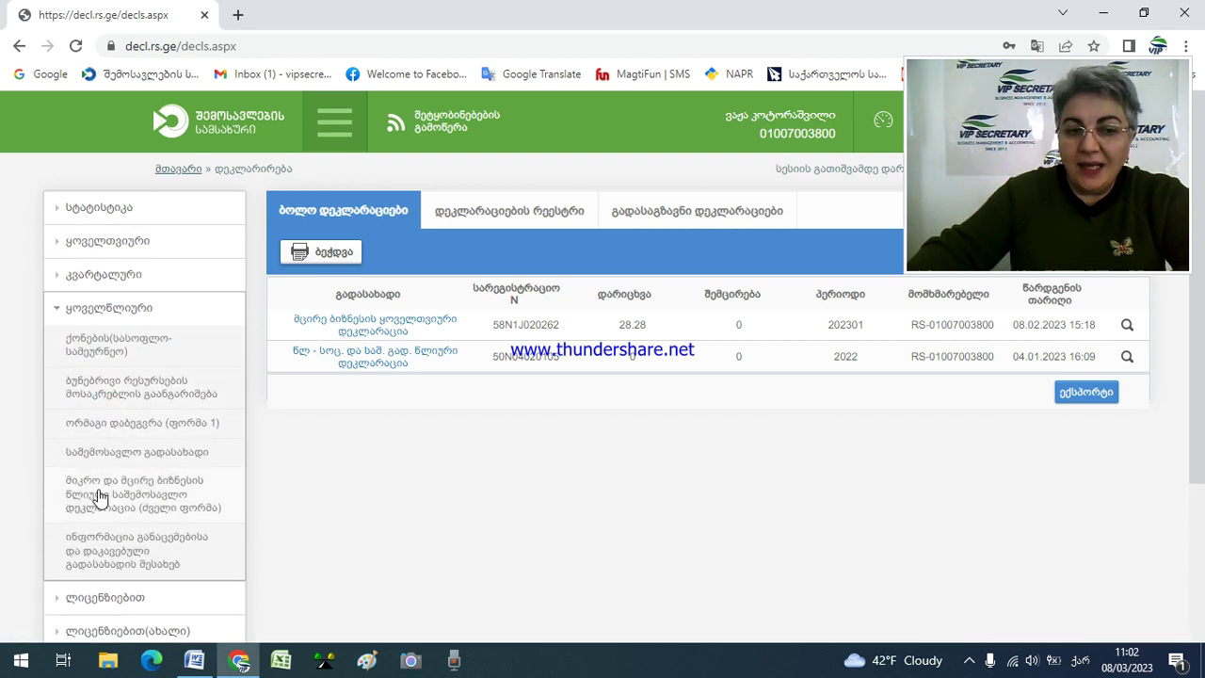
scroll(223, 536, down, 1)
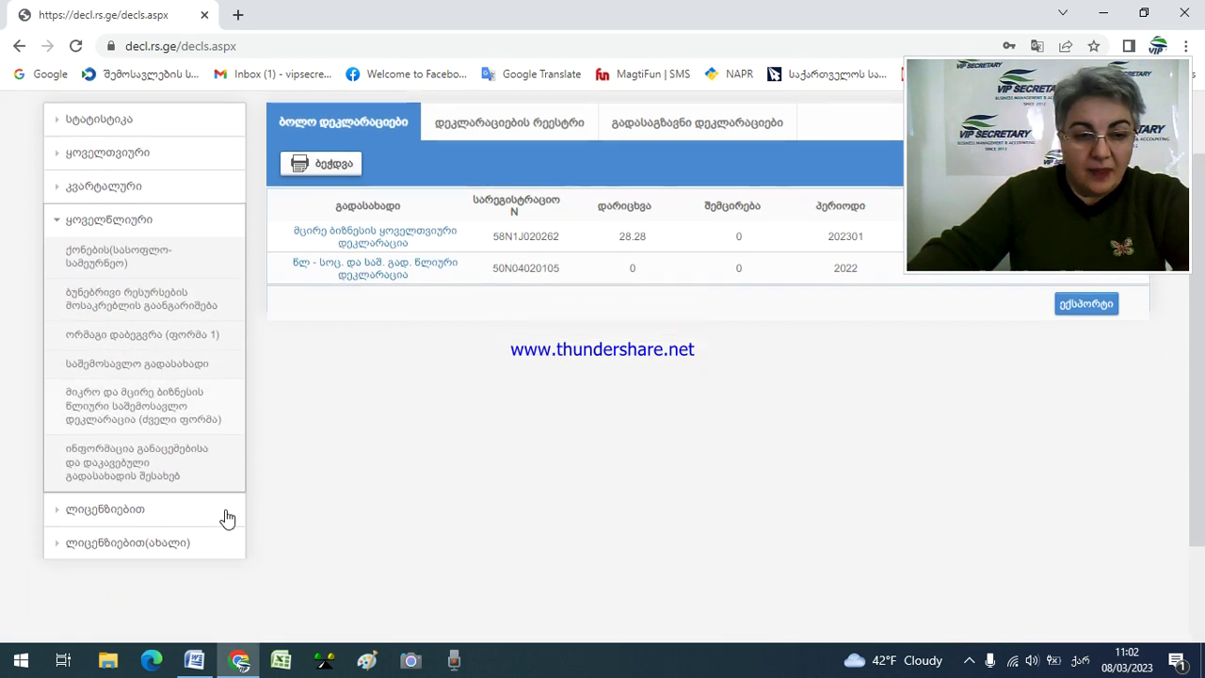
scroll(170, 476, up, 1)
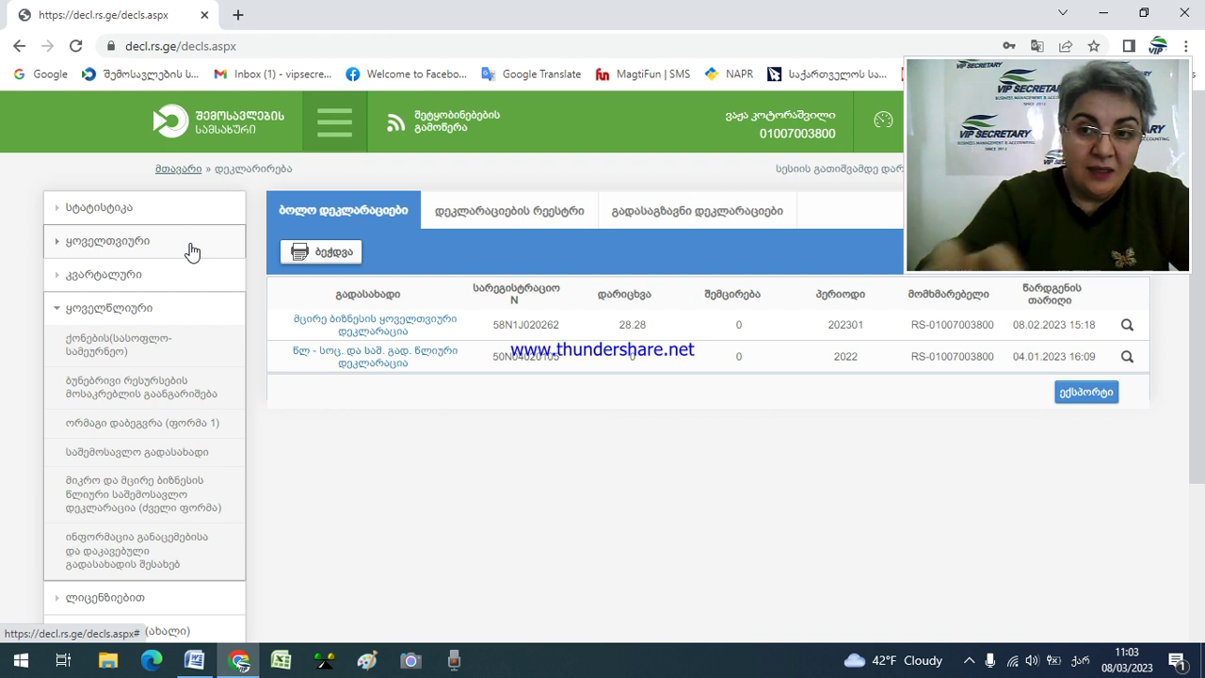
click(172, 461)
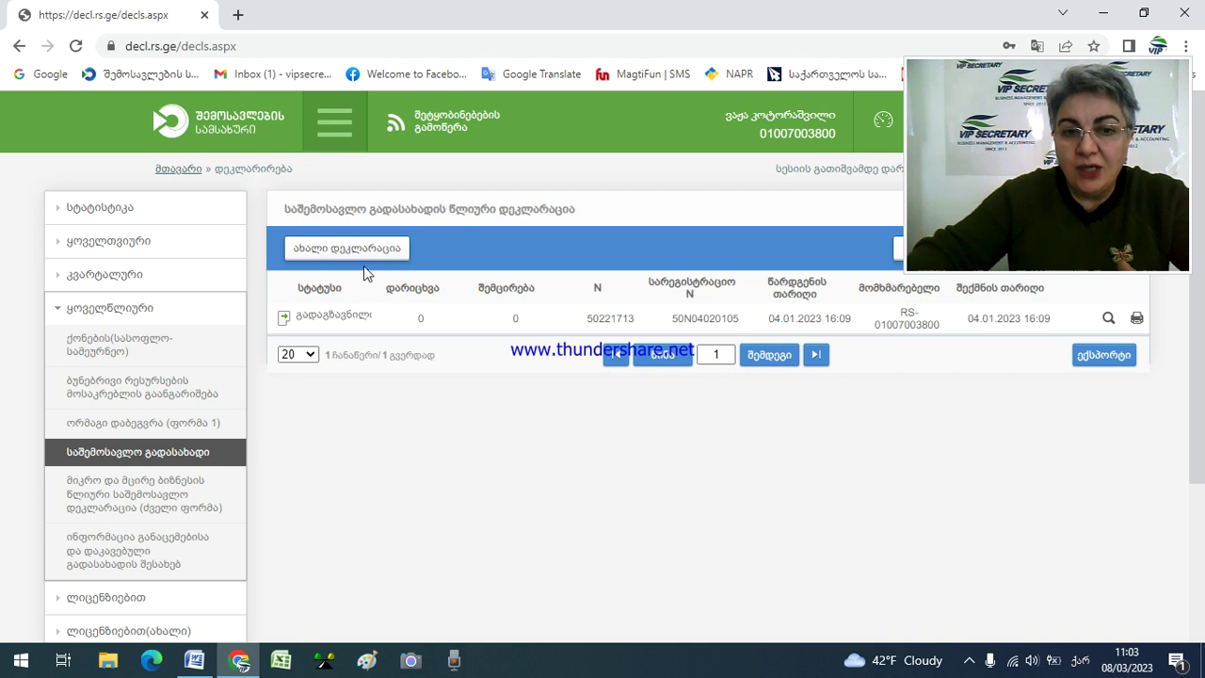
drag(1021, 156, 753, 97)
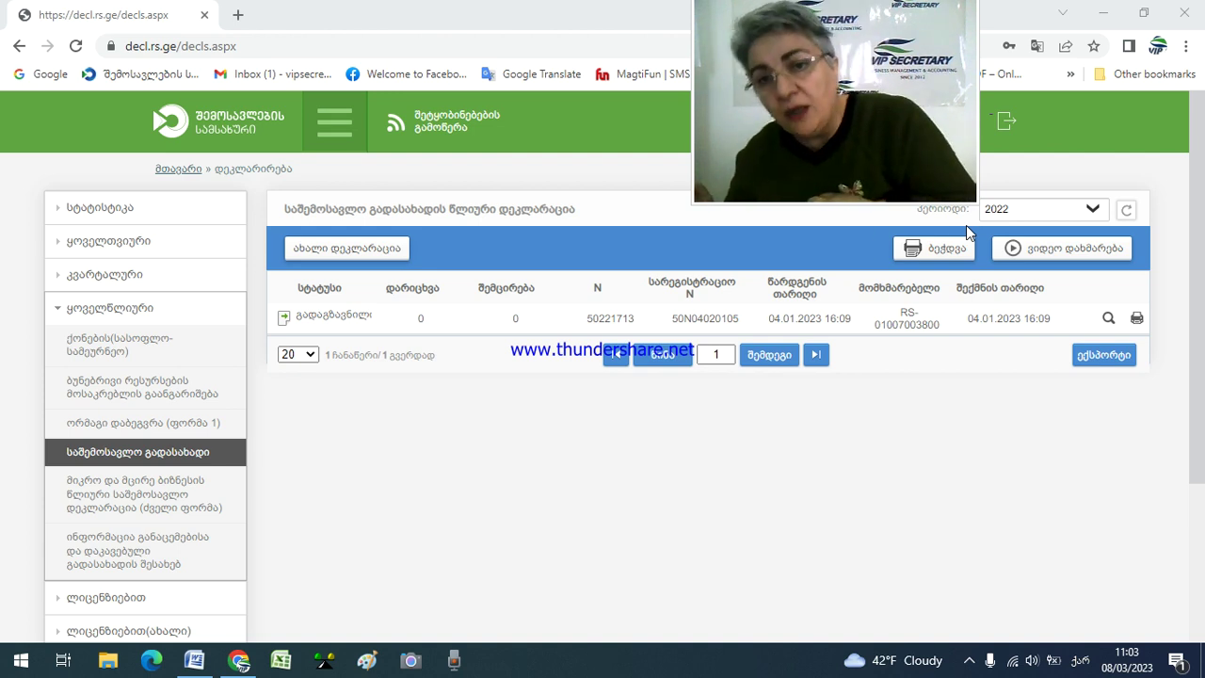
click(1092, 210)
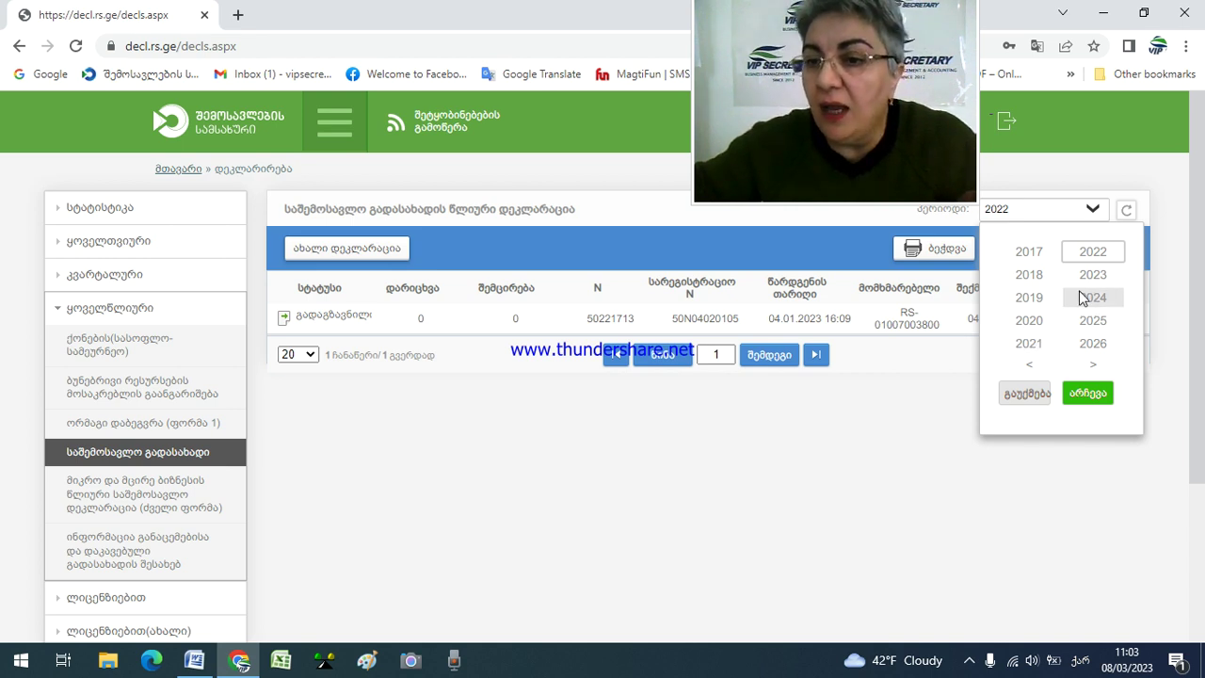
click(1132, 179)
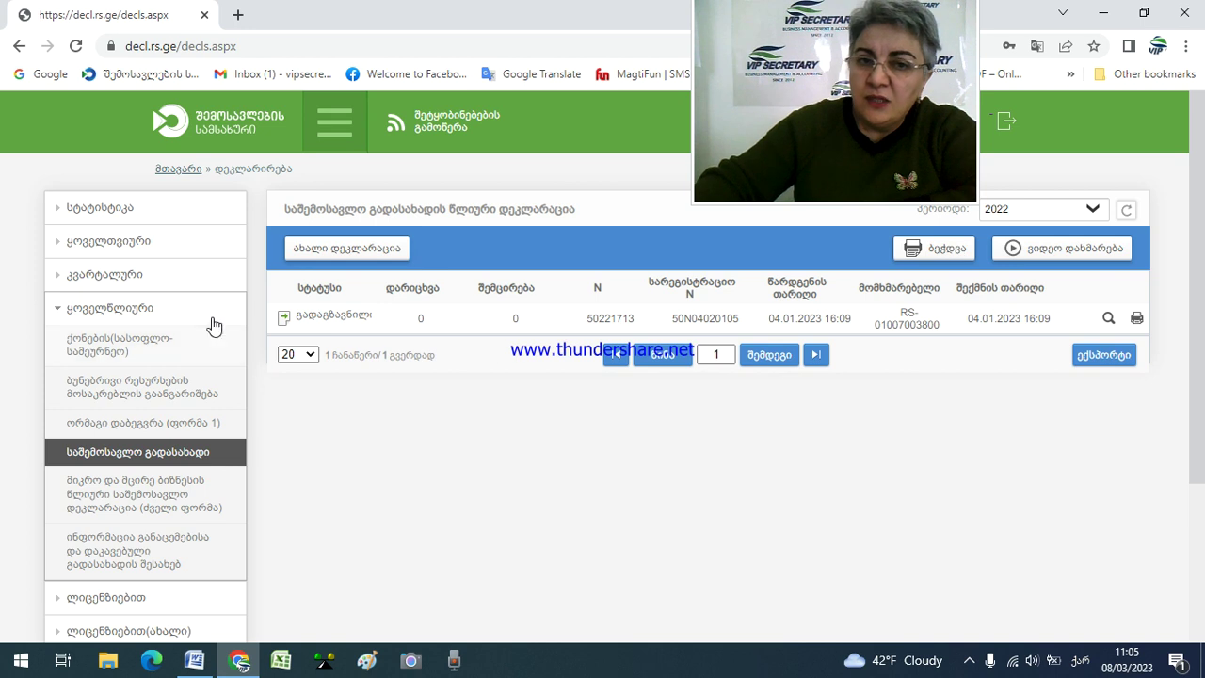
- Create a new annual income tax declaration for 2022, look through annexes „ა“ and „ბ“, and return to ნაწილი III
click(334, 254)
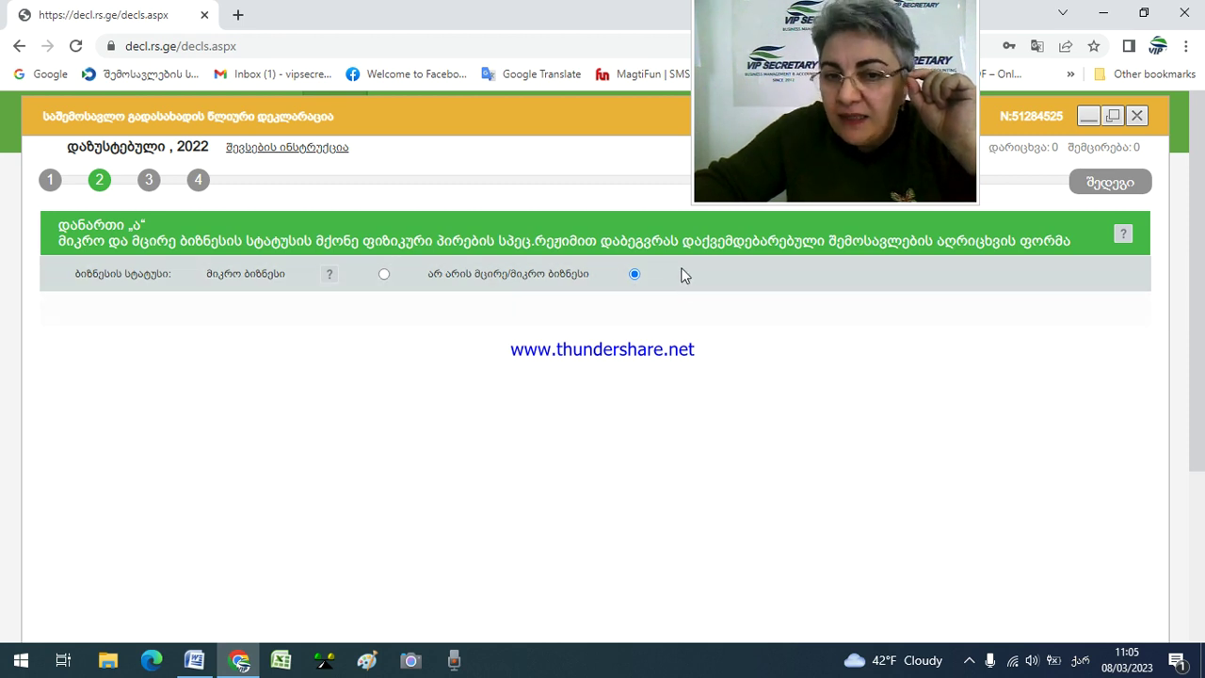
scroll(692, 277, down, 5)
click(1109, 590)
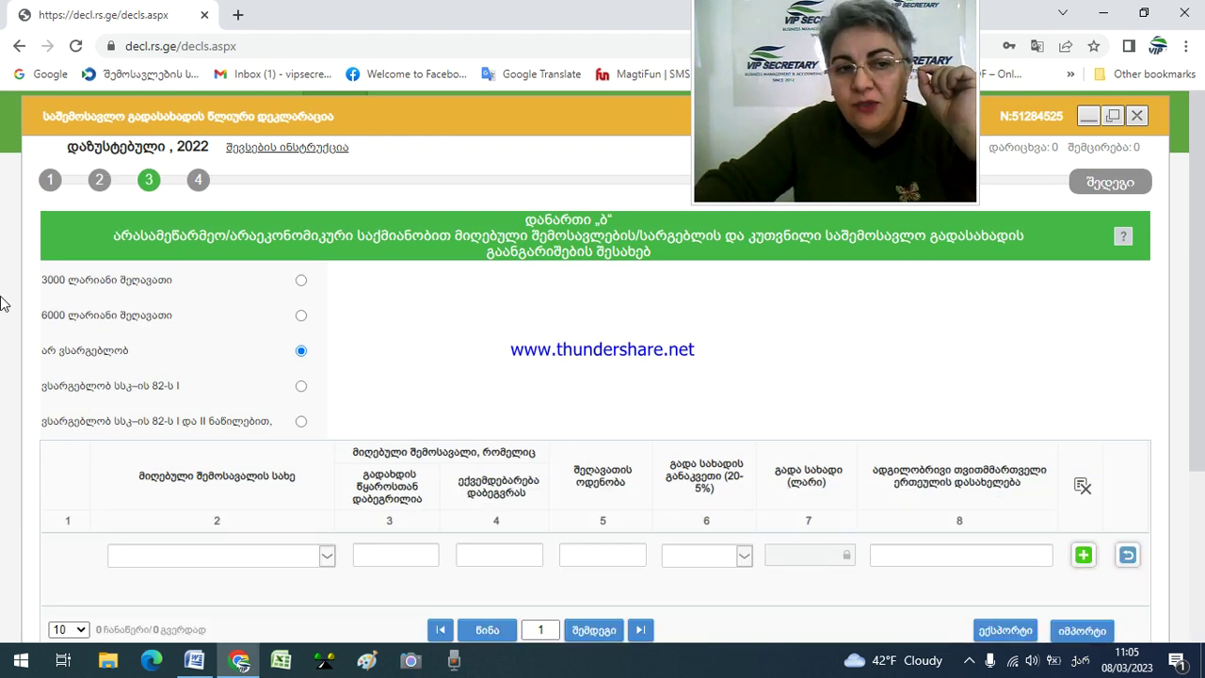
click(49, 182)
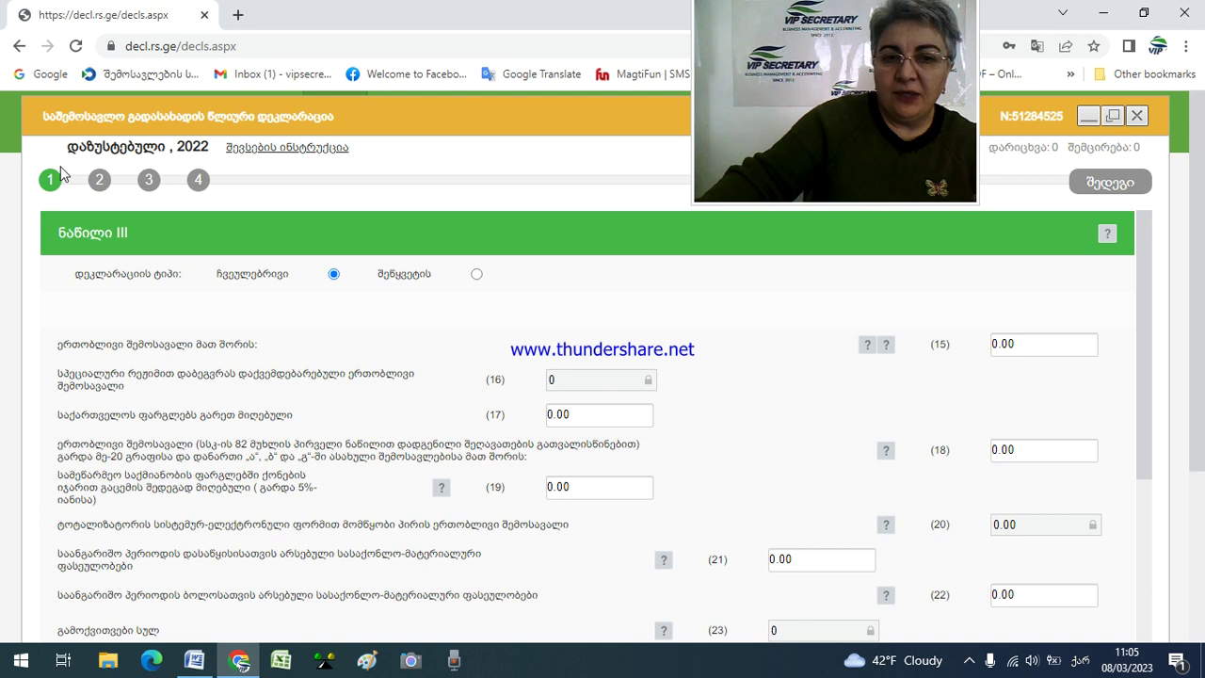
- Enter 200 as the total income in both row 15 and row 18 of ნაწილი III
click(1024, 344)
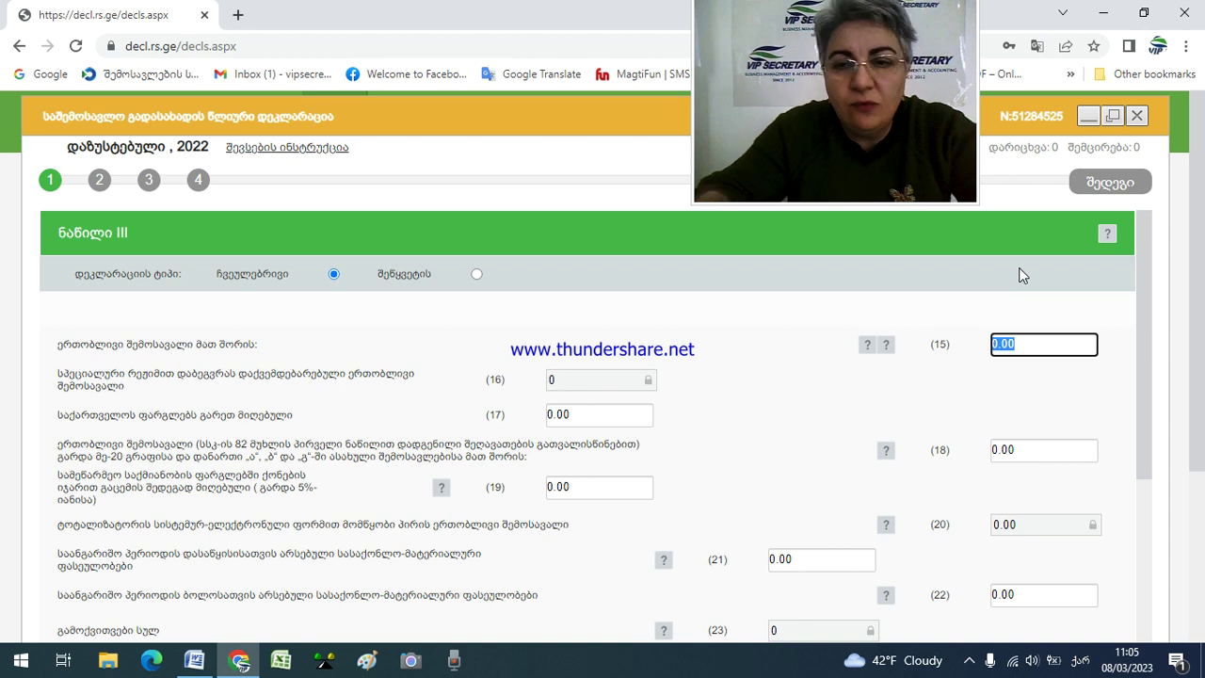
text(200)
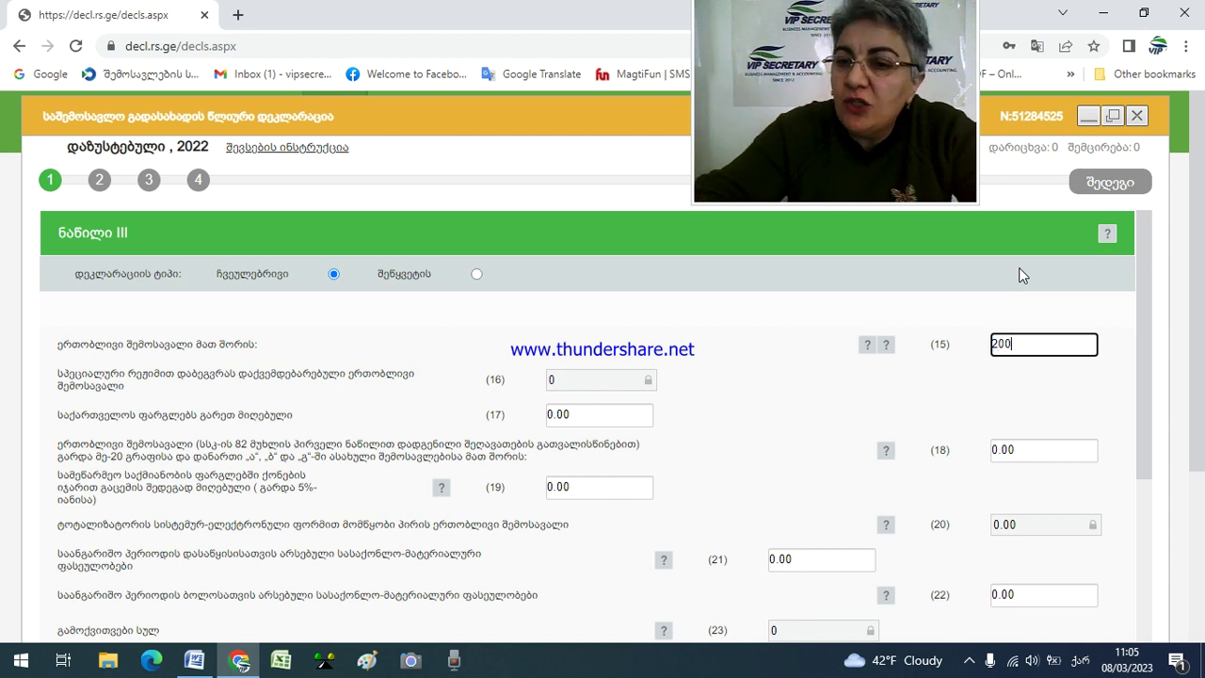
click(1022, 449)
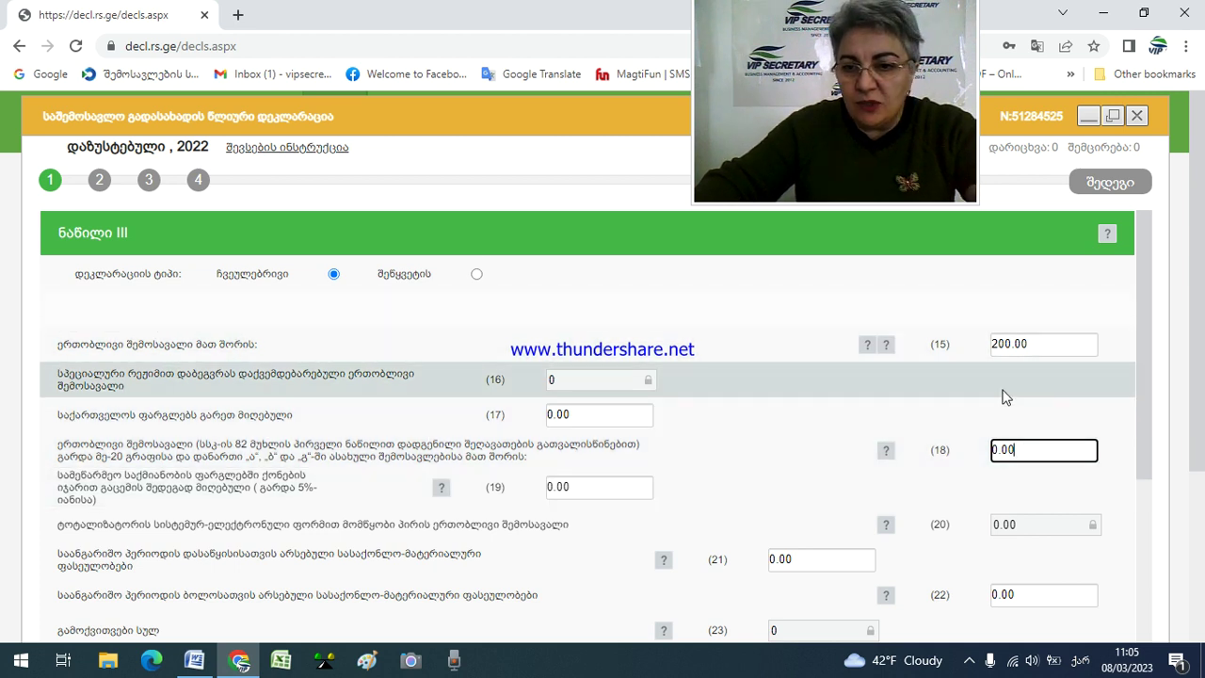
scroll(1049, 417, down, 1)
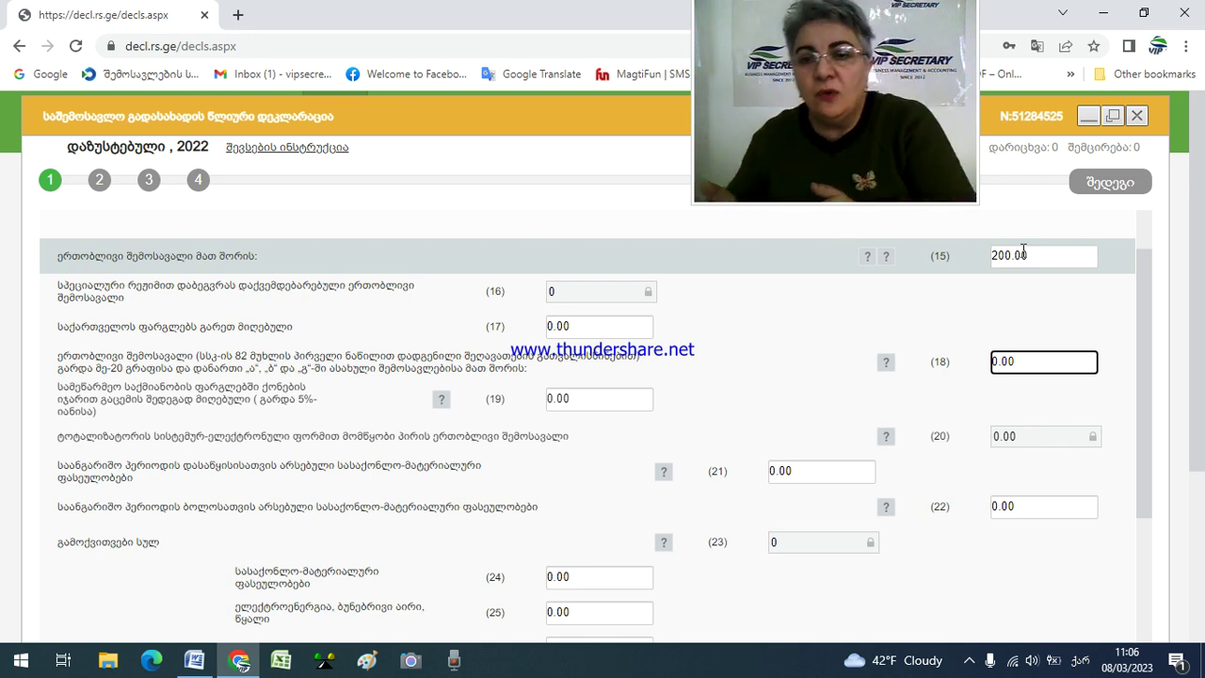
double_click(1024, 360)
text(200)
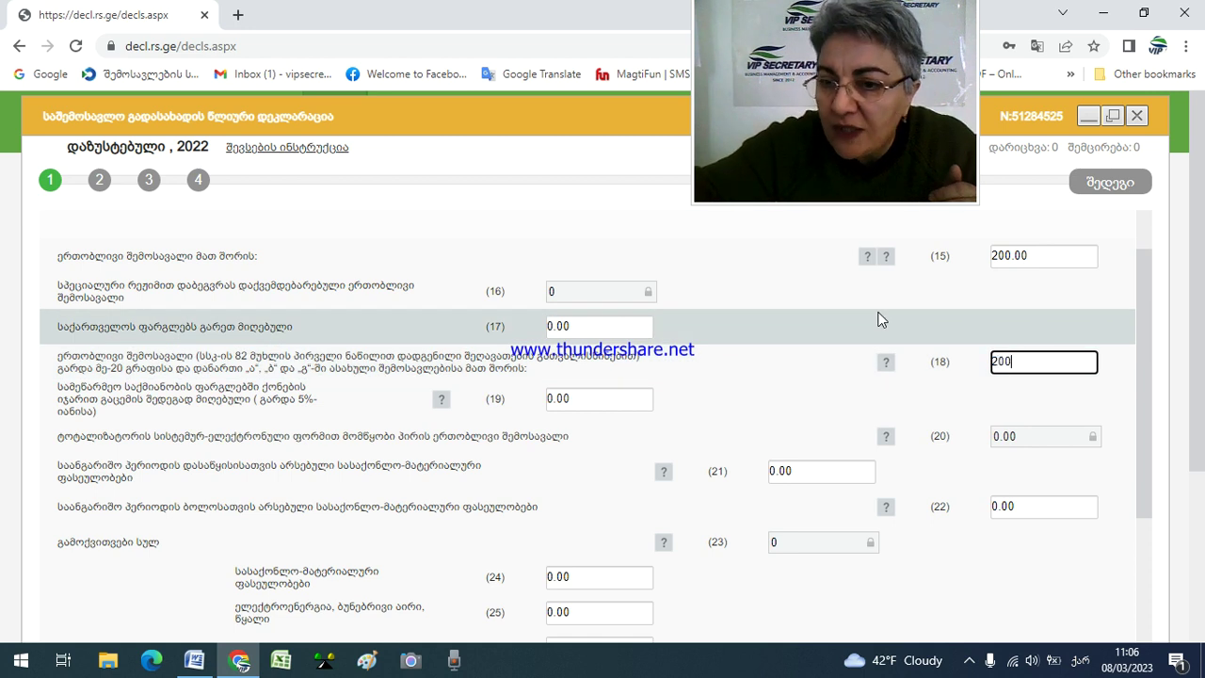
click(1032, 436)
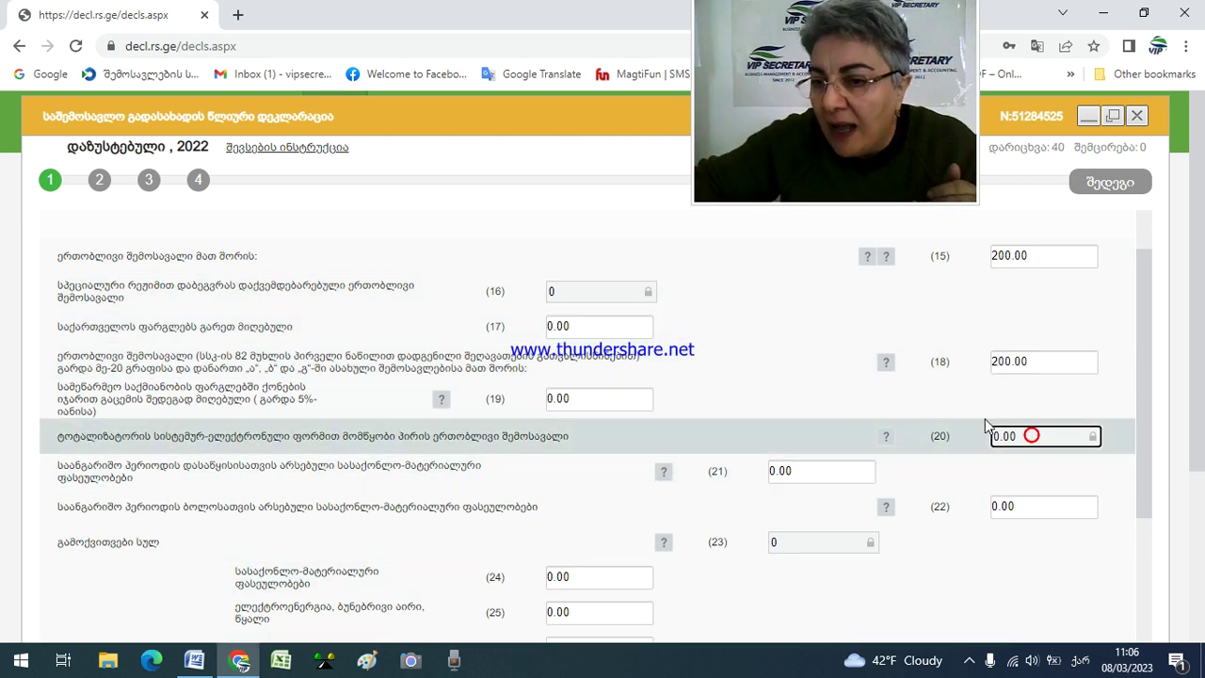
- Set other deductions (სხვა გამოქვითვები) in row 32 to 20
scroll(1054, 331, down, 2)
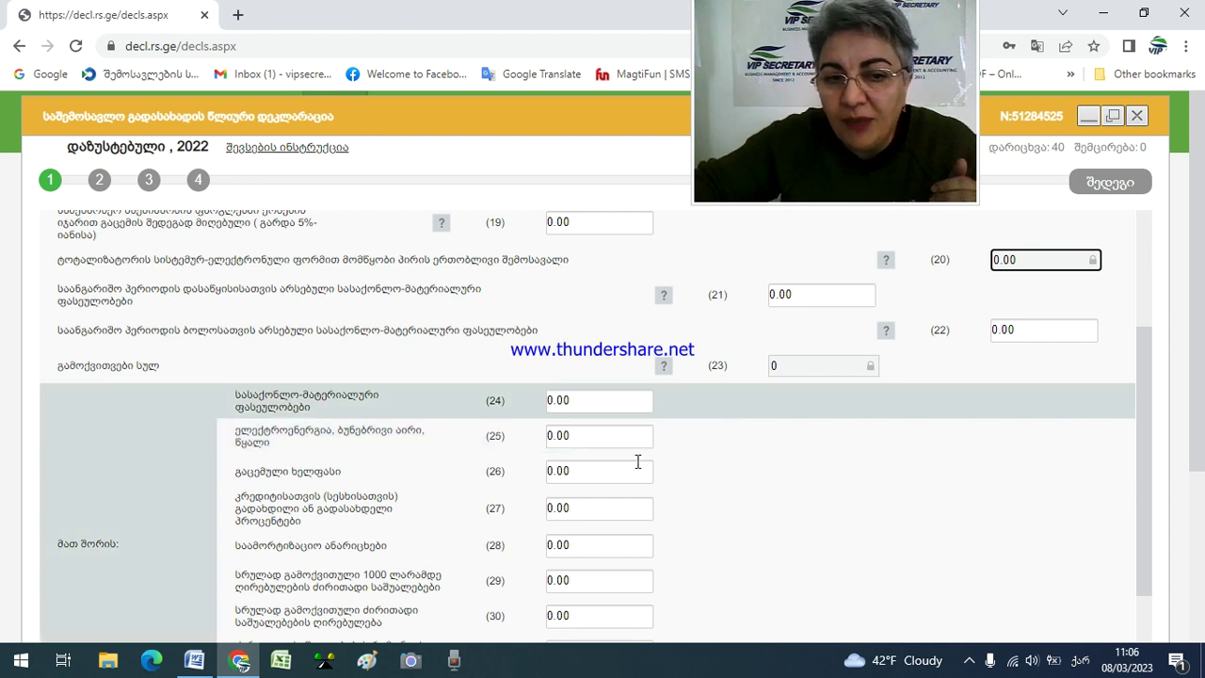
scroll(569, 489, down, 3)
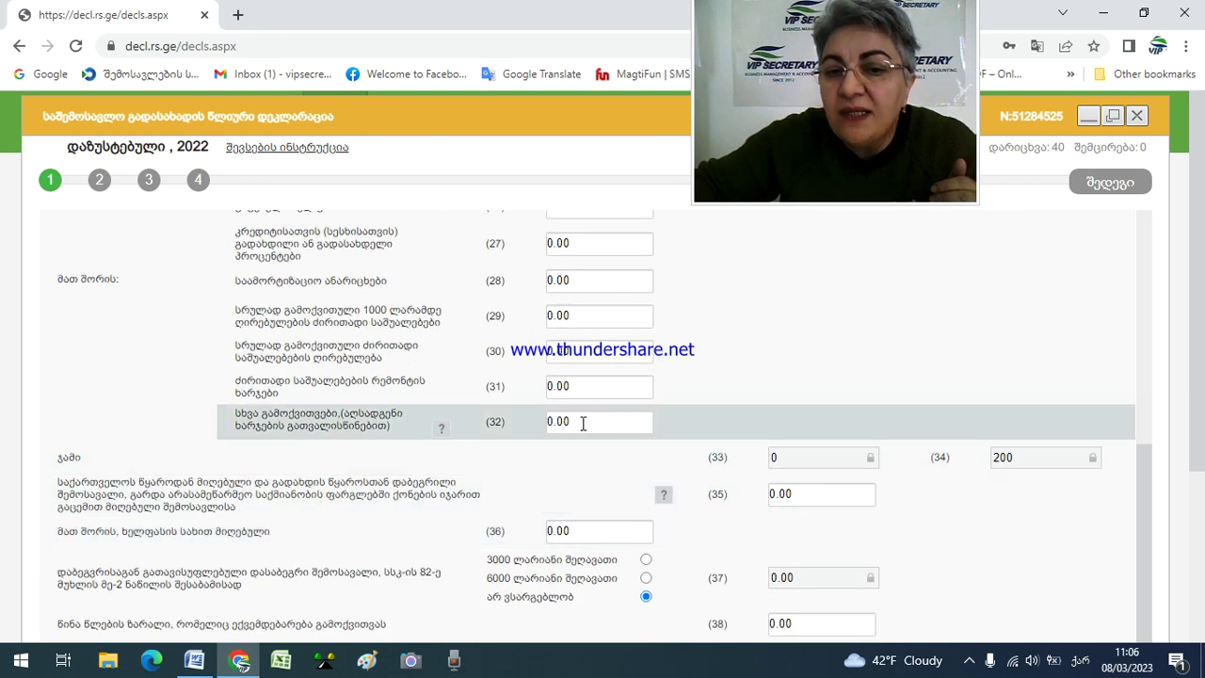
click(575, 424)
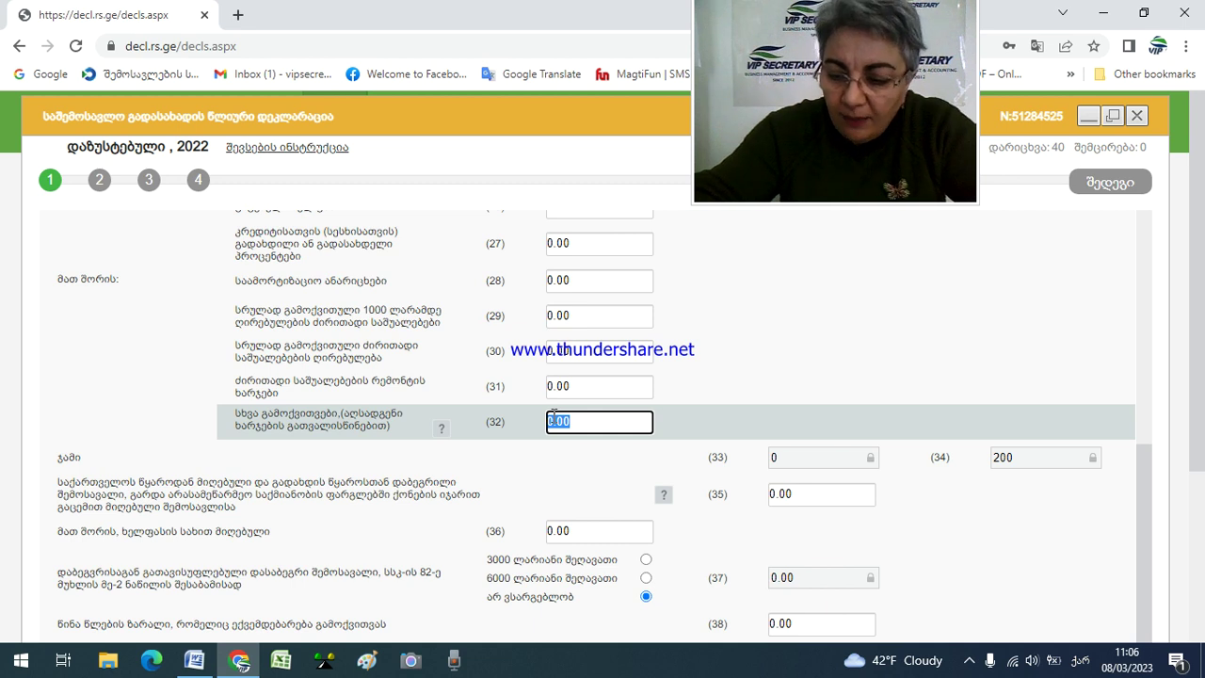
text(20)
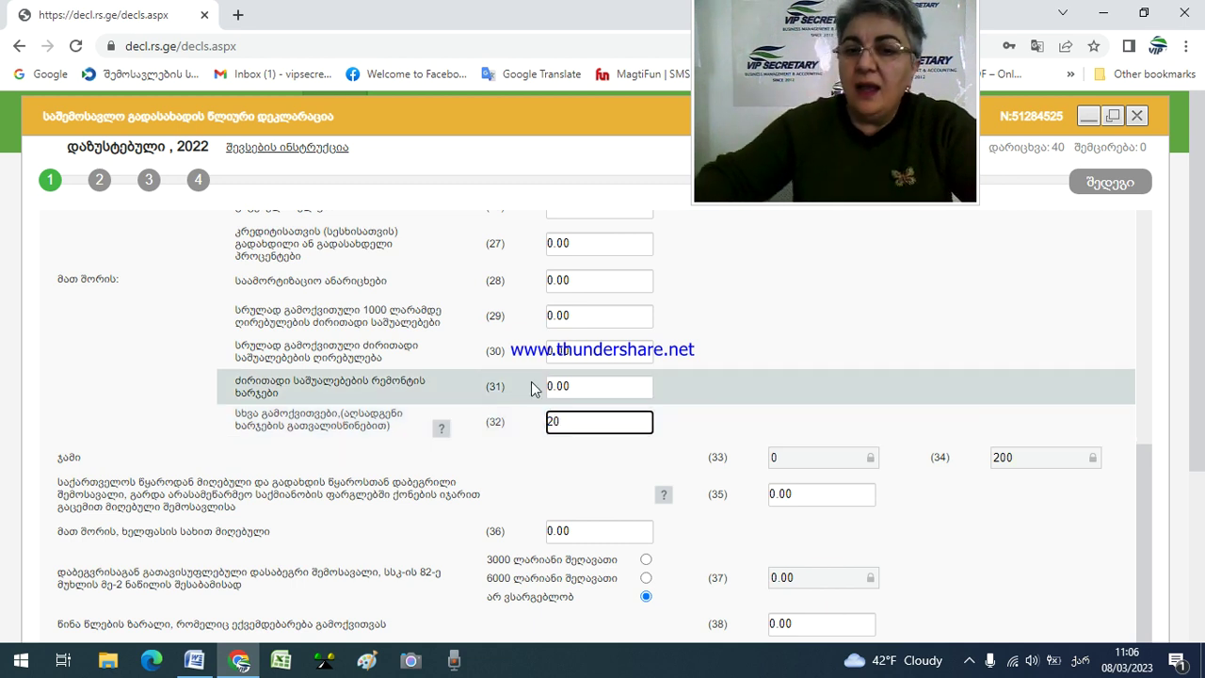
click(585, 387)
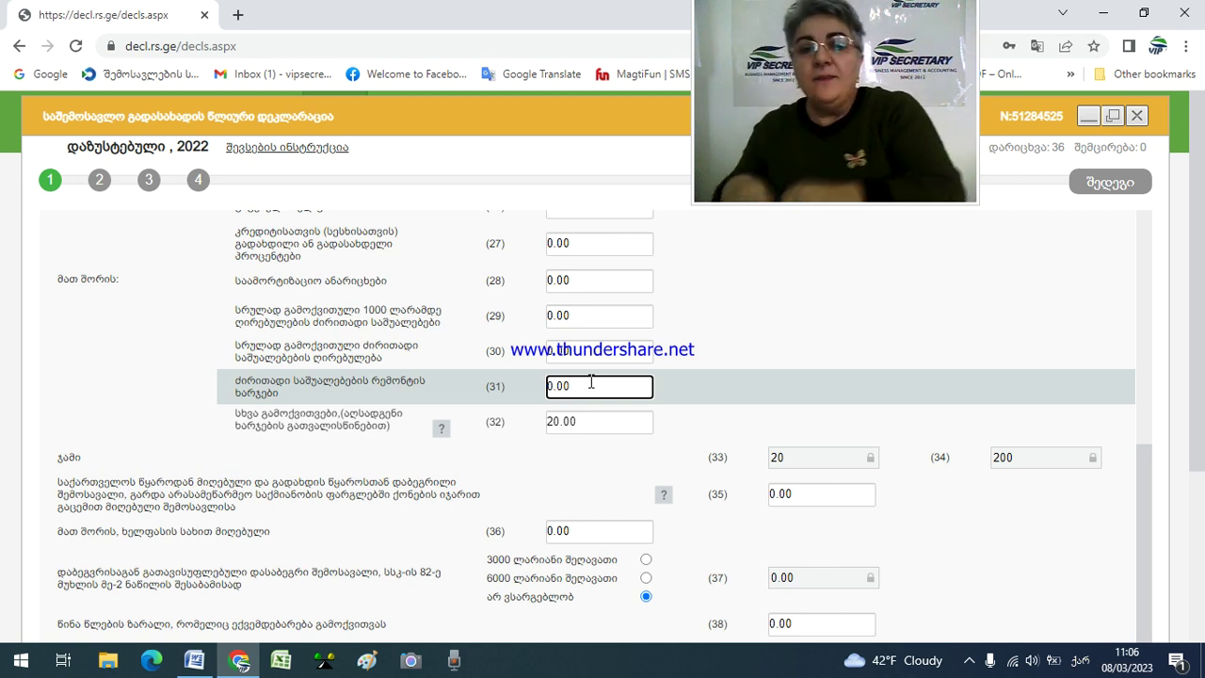
- Review the deduction rows and the calculated income tax rows through the end of ნაწილი III
scroll(744, 484, up, 3)
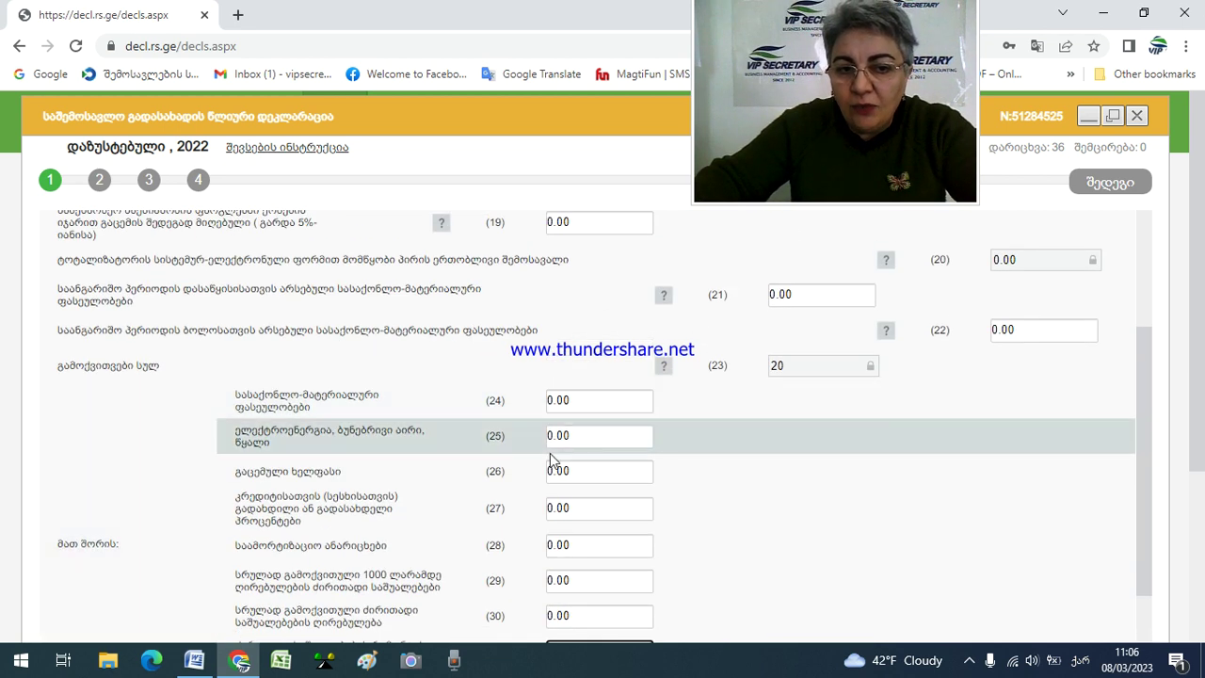
scroll(583, 453, down, 1)
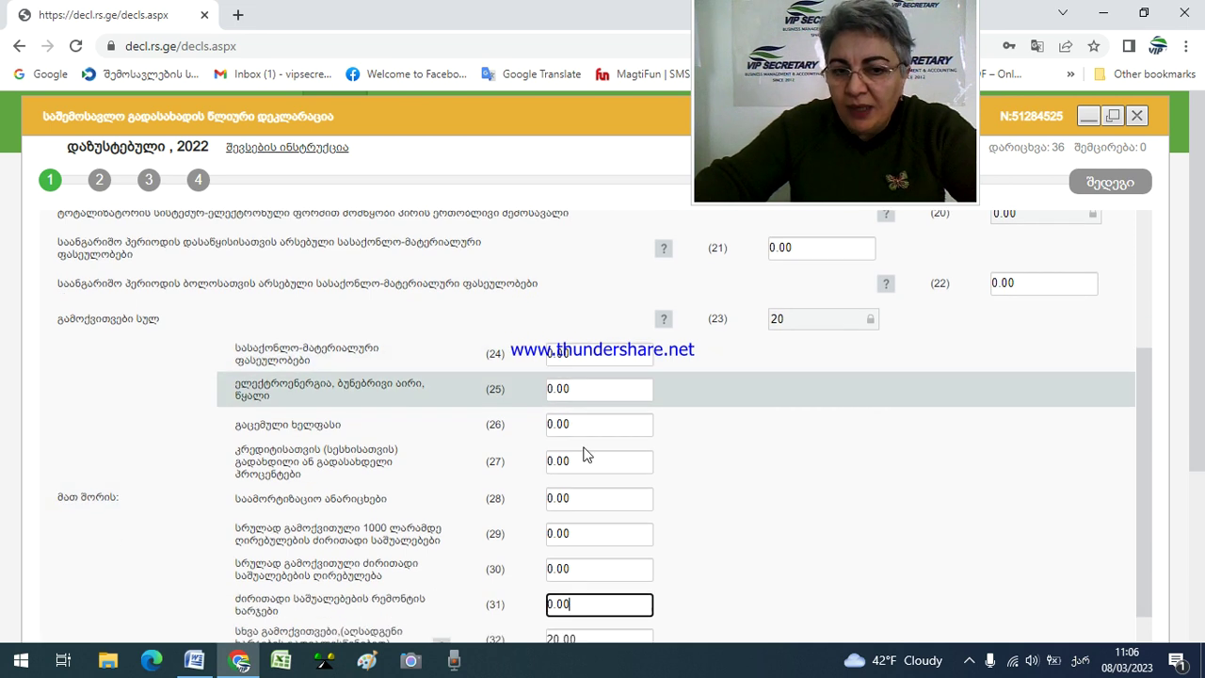
scroll(585, 462, down, 2)
scroll(589, 471, down, 2)
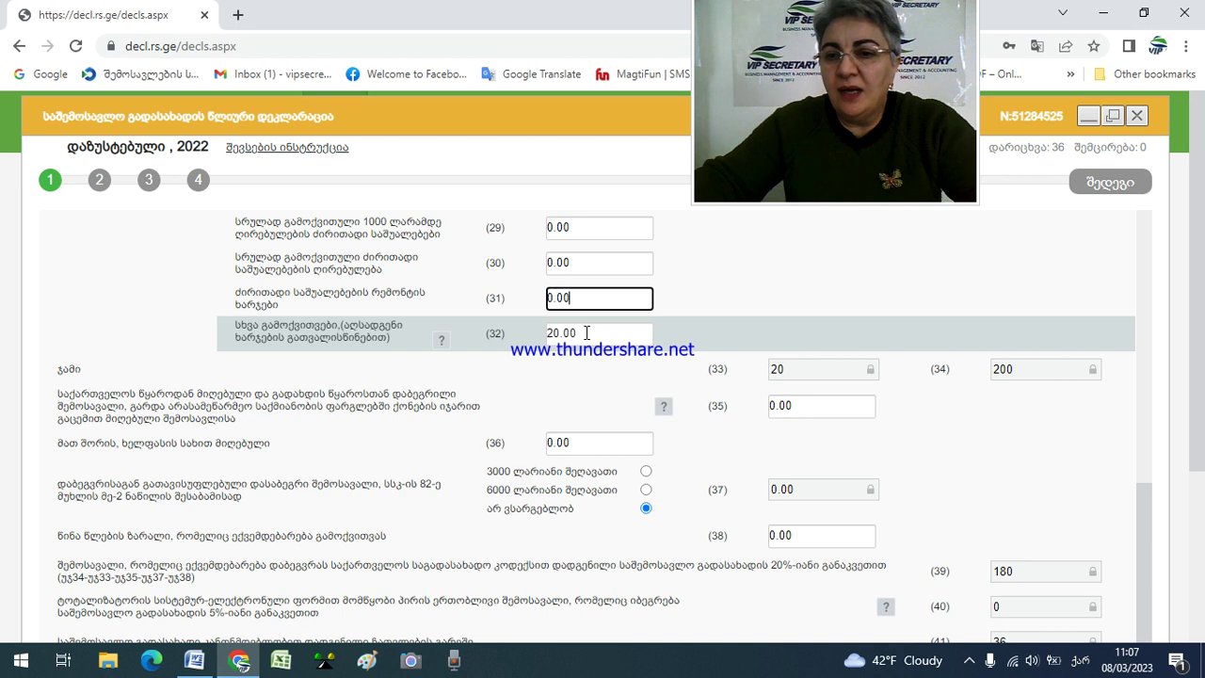
scroll(586, 332, down, 5)
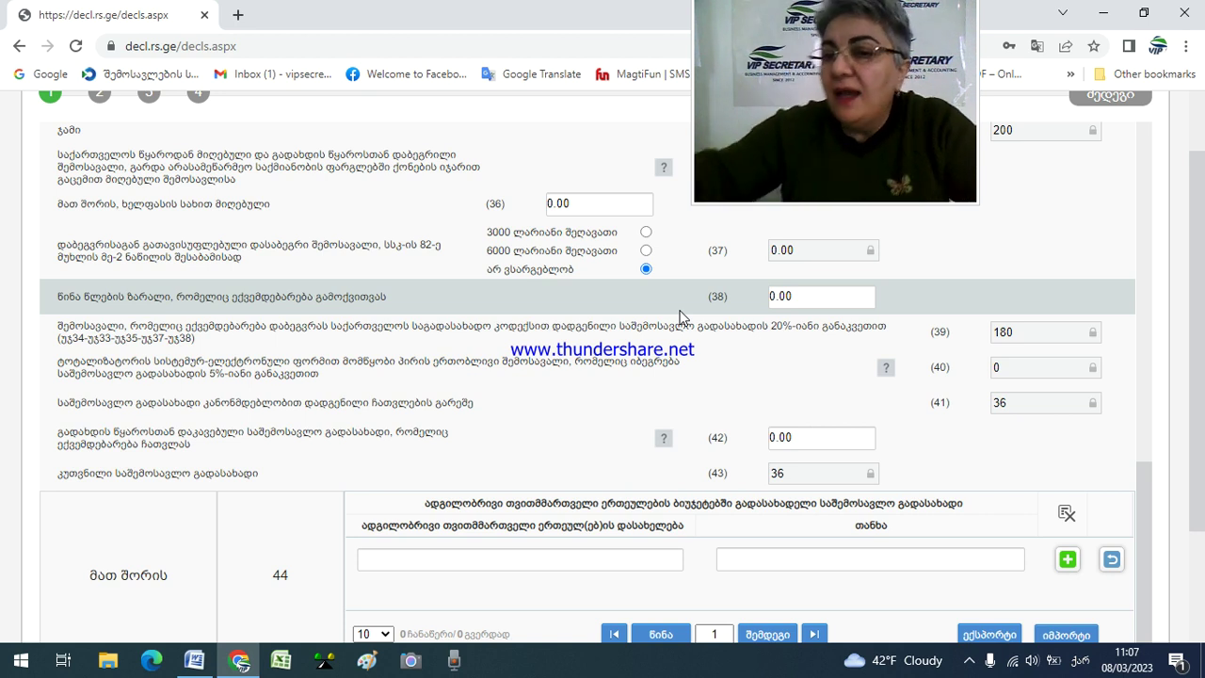
scroll(1064, 473, down, 3)
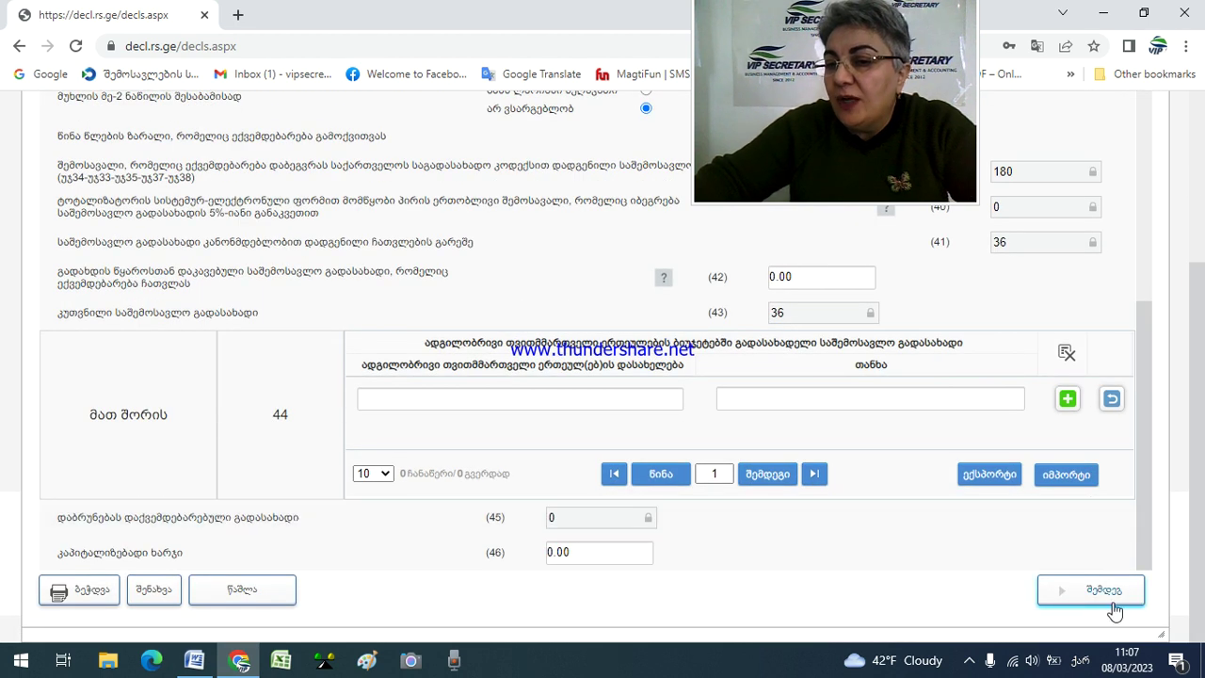
- Advance through the annexes to the declaration's final summary page and close the declaration without submitting it
click(1114, 607)
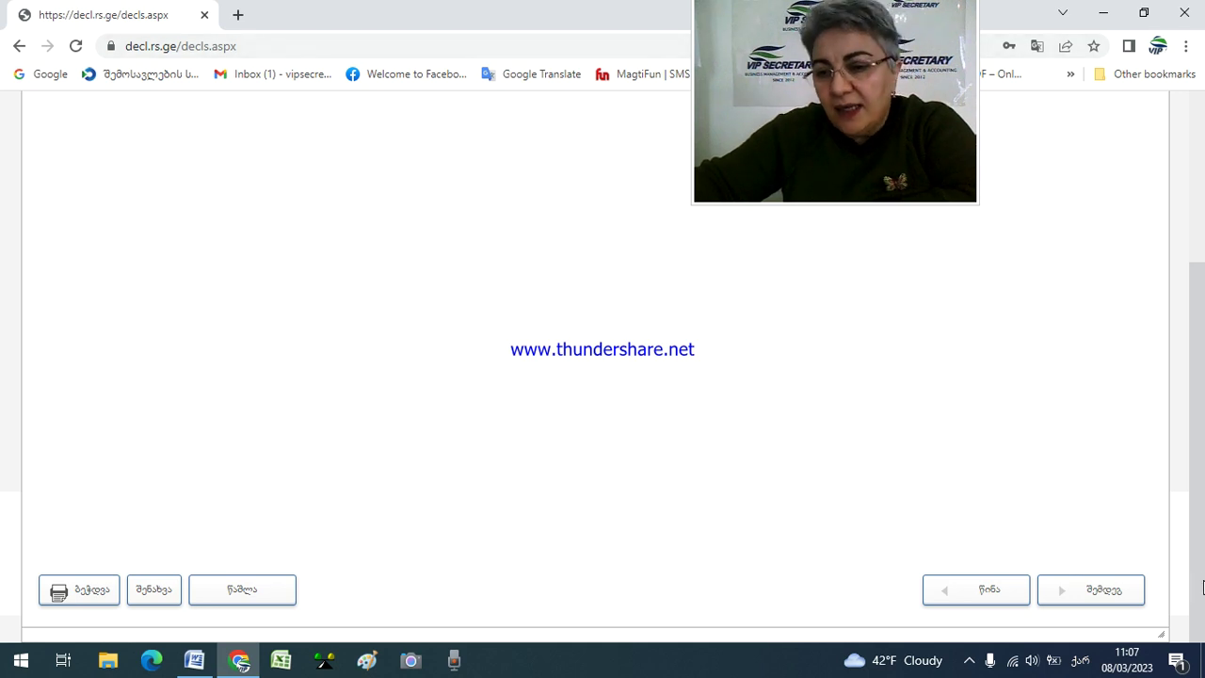
click(1116, 605)
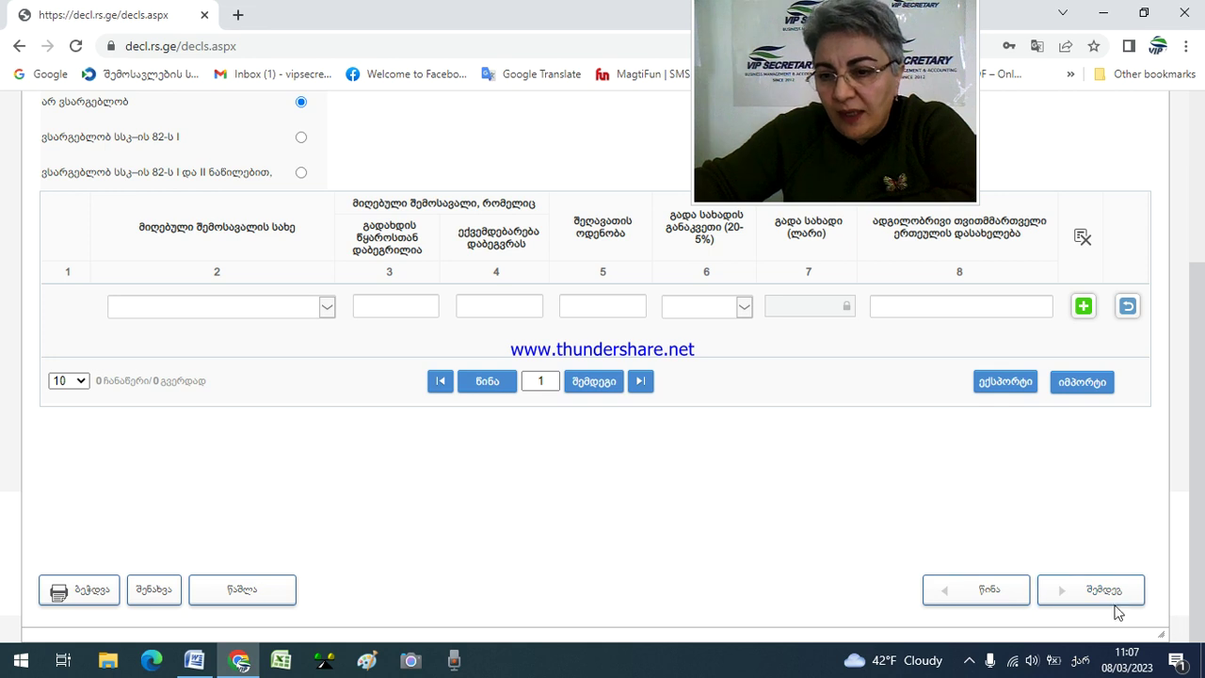
click(1115, 607)
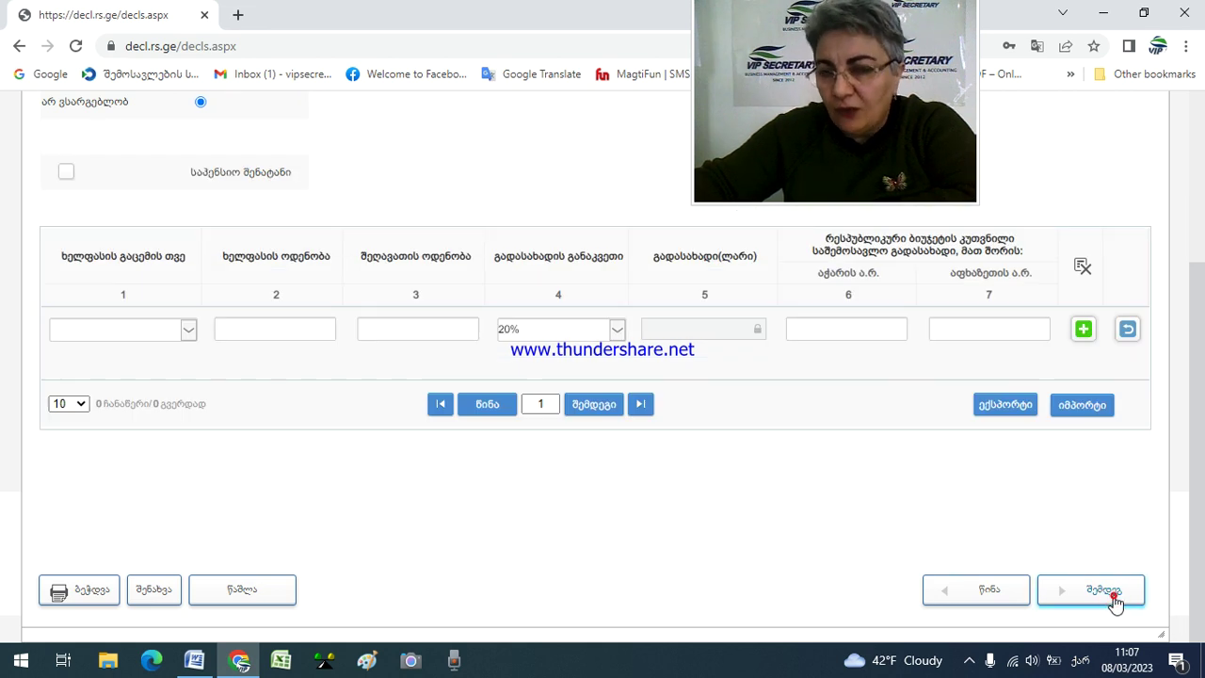
click(1115, 602)
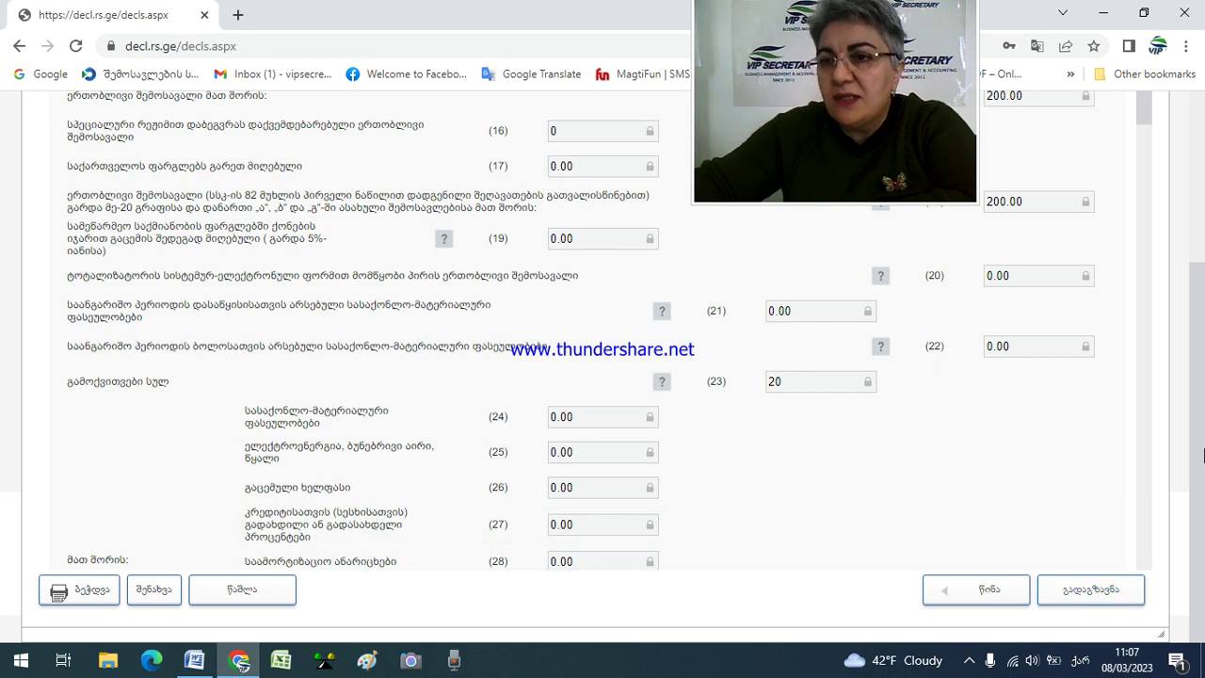
scroll(1203, 456, up, 10)
click(1138, 113)
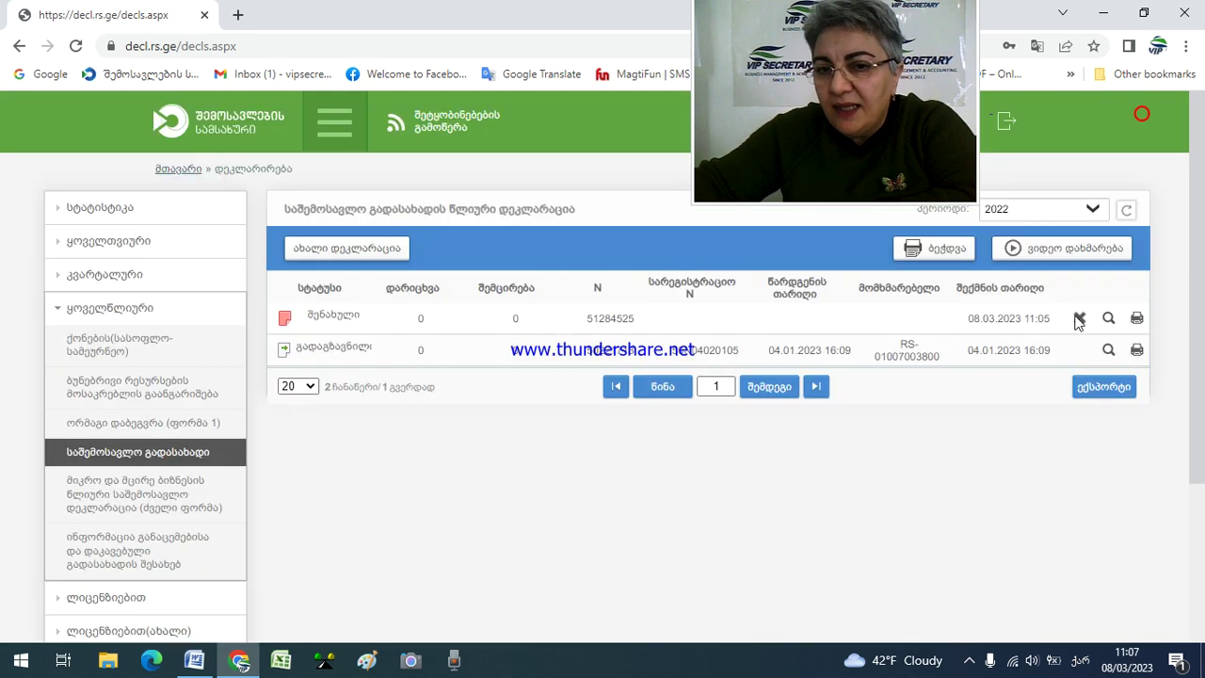